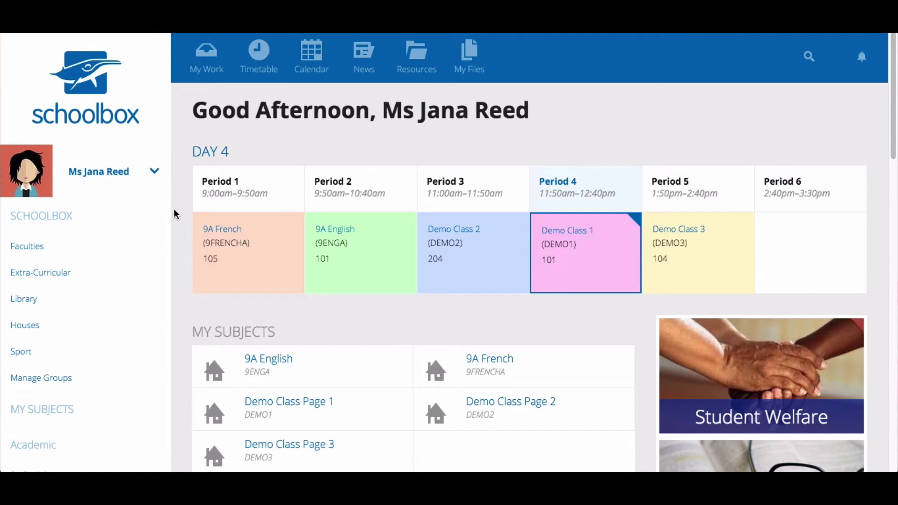
Scroll the dashboard, then open 9A English from the Day 4 timetable.
{"action": "scroll", "coordinate": [174, 214], "scroll_direction": "down", "scroll_amount": 3}
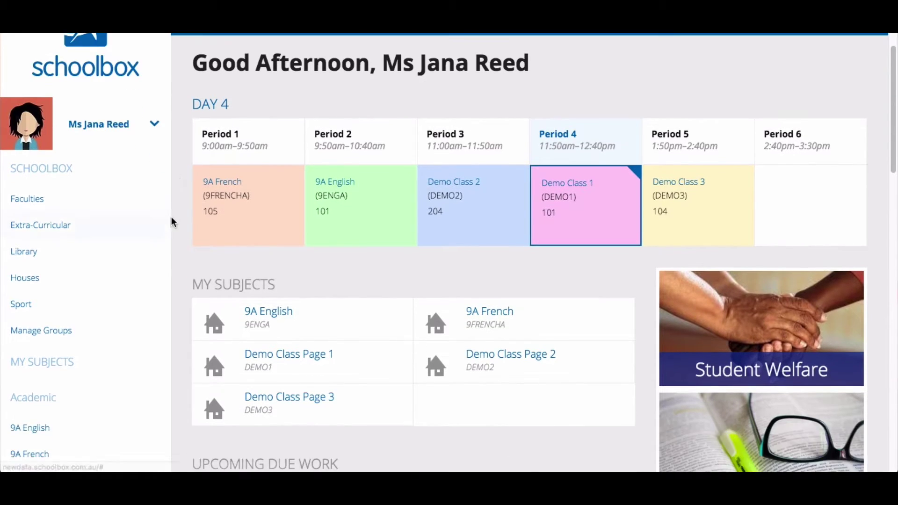
{"action": "scroll", "coordinate": [114, 282], "scroll_direction": "down", "scroll_amount": 1}
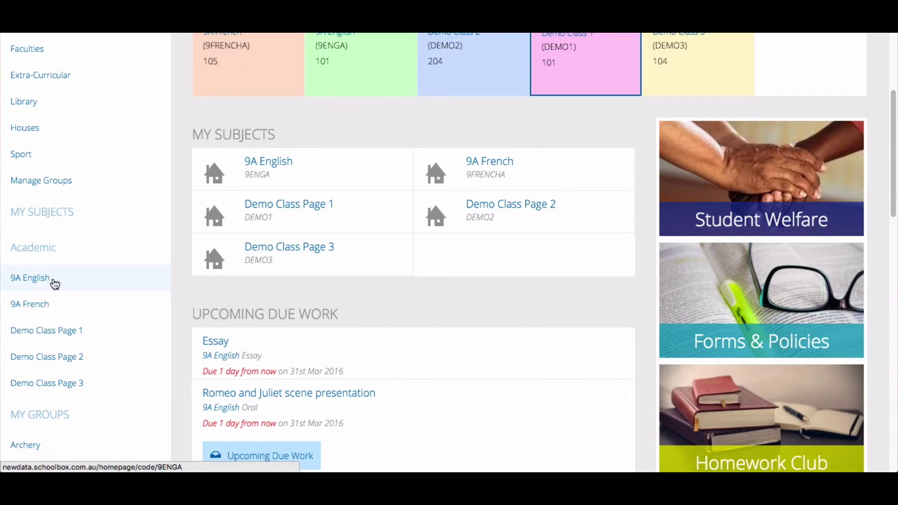
{"action": "scroll", "coordinate": [299, 264], "scroll_direction": "up", "scroll_amount": 3}
{"action": "scroll", "coordinate": [345, 225], "scroll_direction": "up", "scroll_amount": 1}
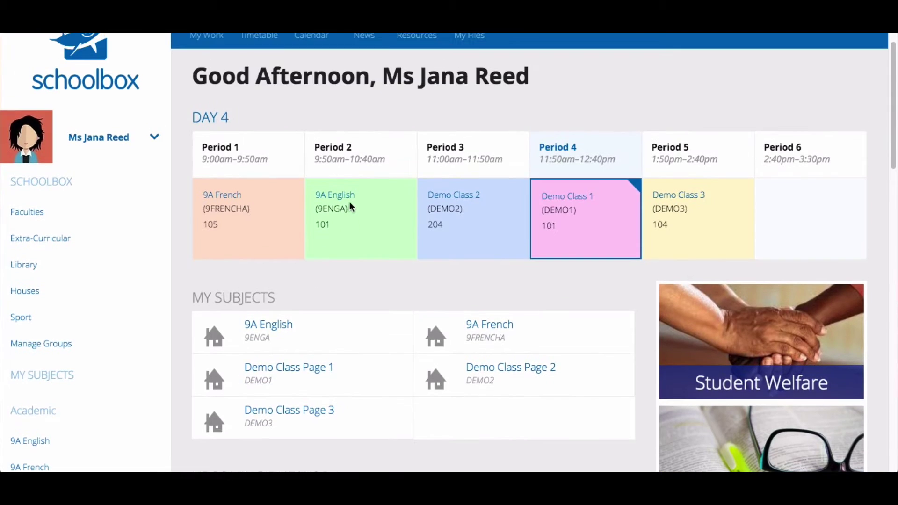
{"action": "left_click", "coordinate": [348, 200]}
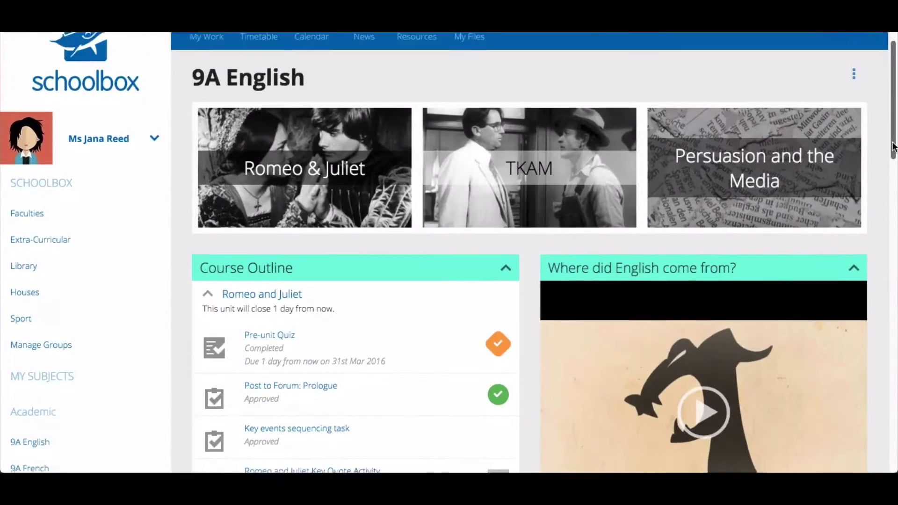
{"action": "scroll", "coordinate": [885, 198], "scroll_direction": "down", "scroll_amount": 4}
{"action": "scroll", "coordinate": [885, 198], "scroll_direction": "down", "scroll_amount": 1}
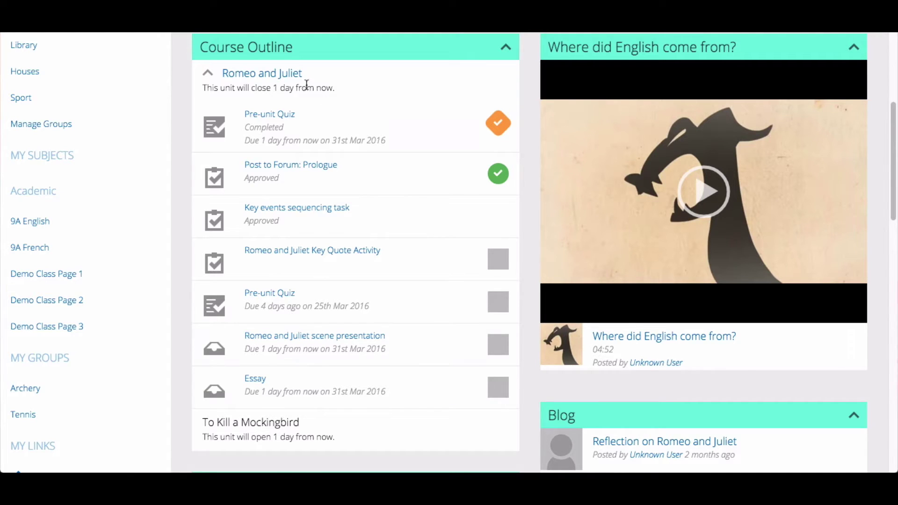
{"action": "left_click", "coordinate": [209, 74]}
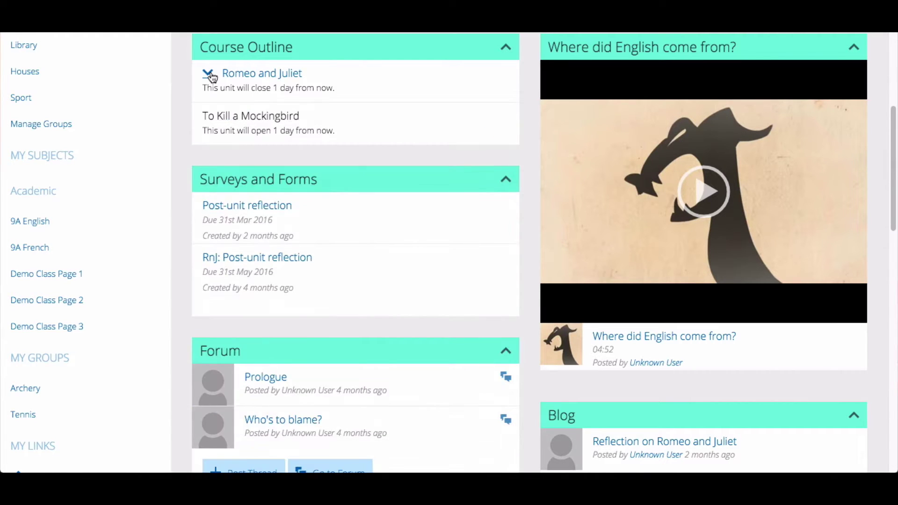
{"action": "left_click", "coordinate": [209, 75]}
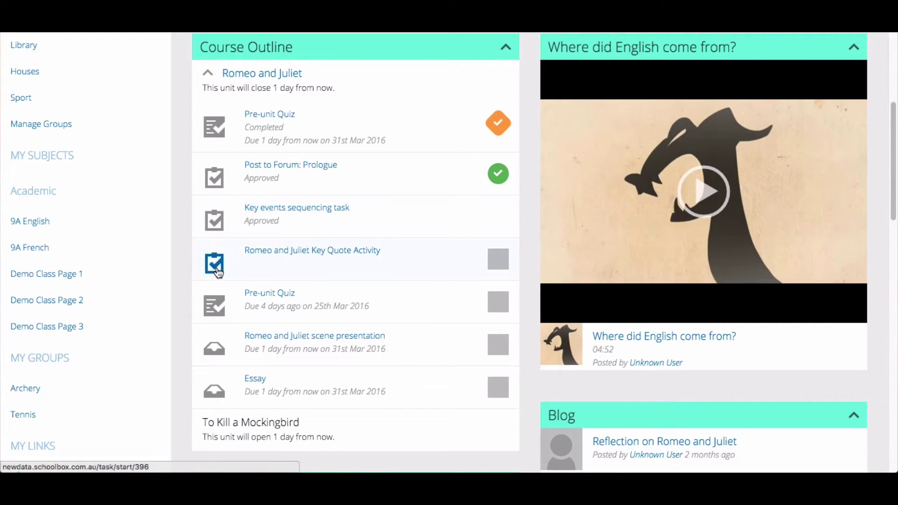
Open the Romeo and Juliet Key Quote Activity and tick it as Completed.
{"action": "left_click", "coordinate": [216, 354]}
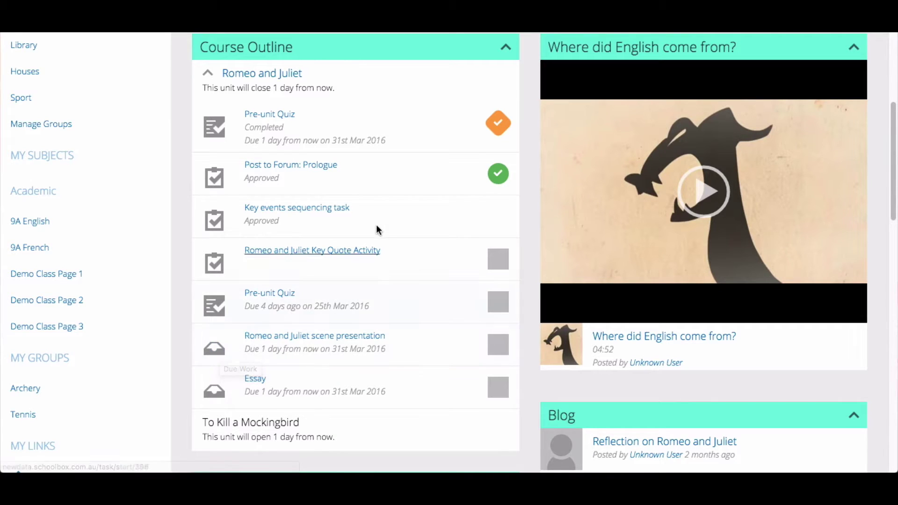
{"action": "left_click", "coordinate": [307, 254]}
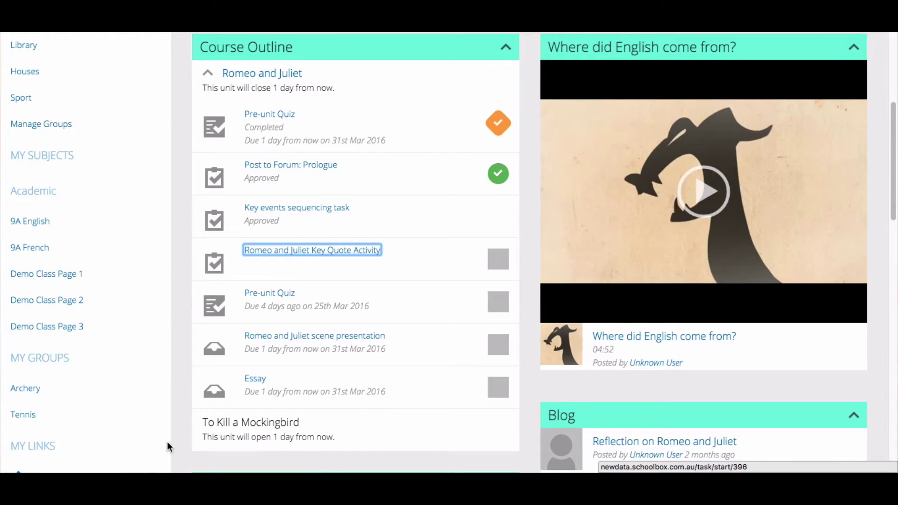
{"action": "left_click", "coordinate": [412, 256]}
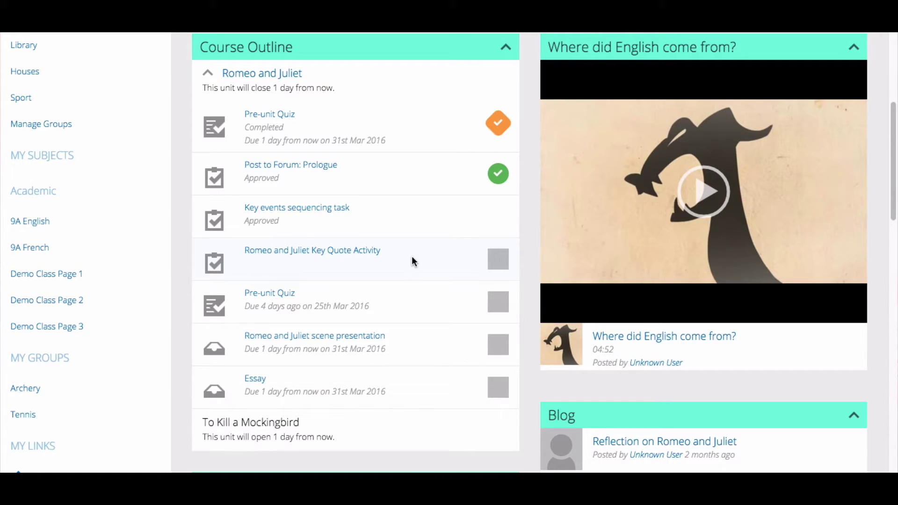
{"action": "left_click", "coordinate": [498, 260]}
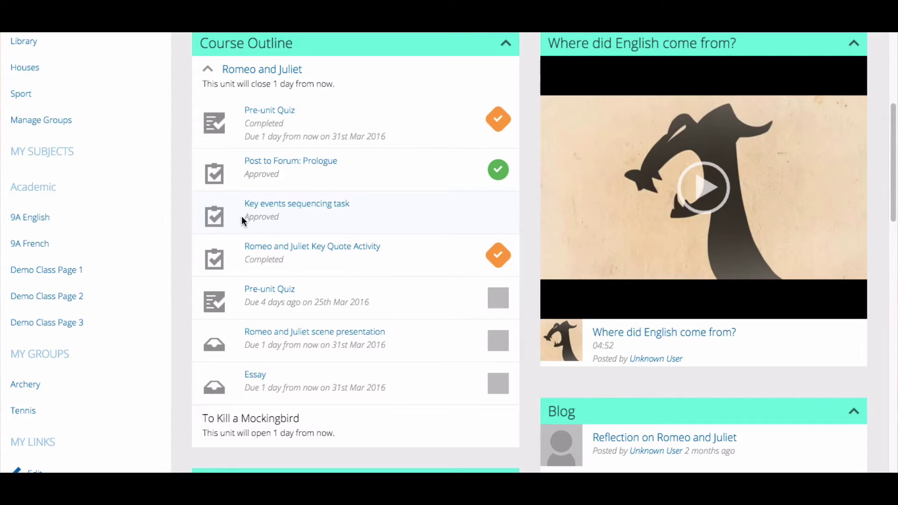
{"action": "left_click_drag", "start_coordinate": [242, 216], "coordinate": [288, 217]}
{"action": "left_click", "coordinate": [288, 217]}
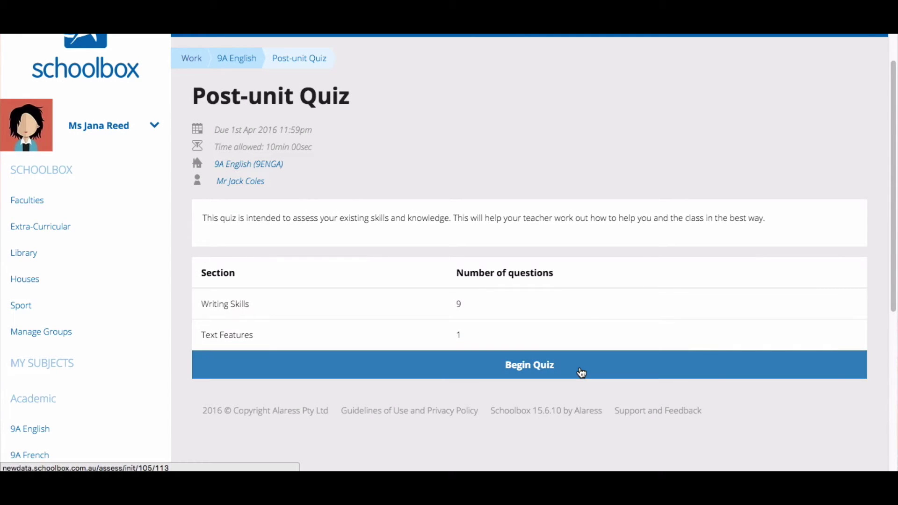
Begin the Post-unit Quiz, answer the Writing Skills questions, advance a section, and finish.
{"action": "left_click", "coordinate": [581, 372]}
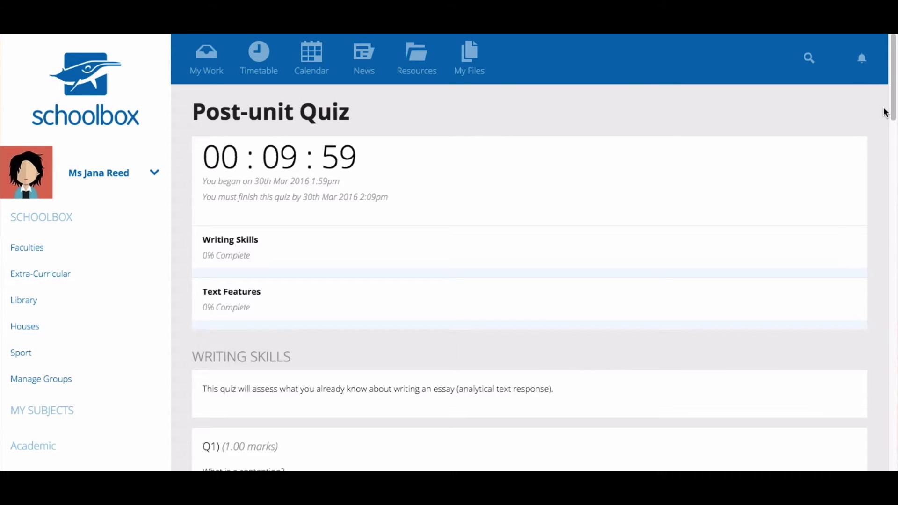
{"action": "left_click_drag", "start_coordinate": [893, 112], "coordinate": [895, 173]}
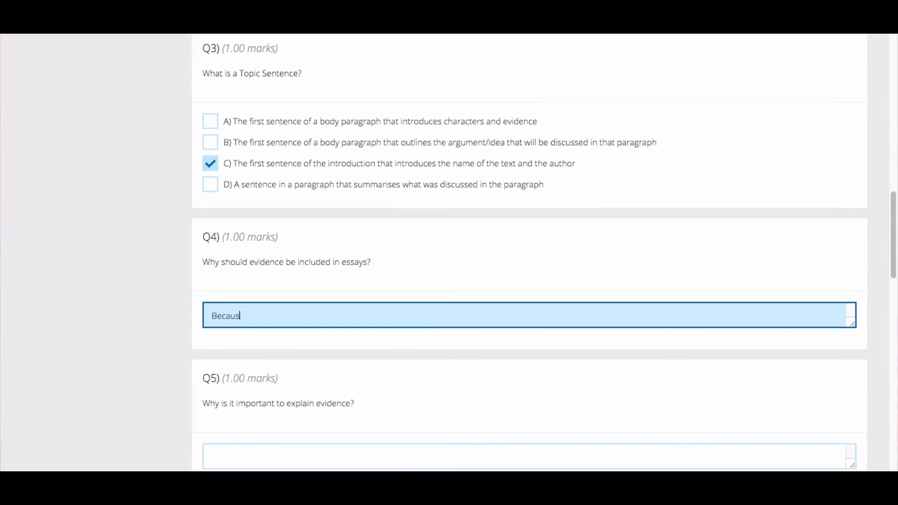
{"action": "type", "text": "e it helps to support your"}
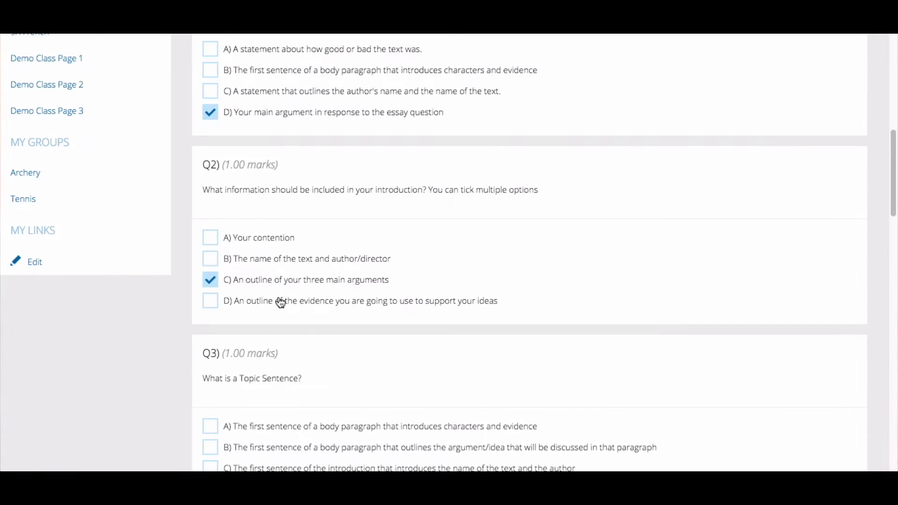
{"action": "left_click", "coordinate": [210, 259]}
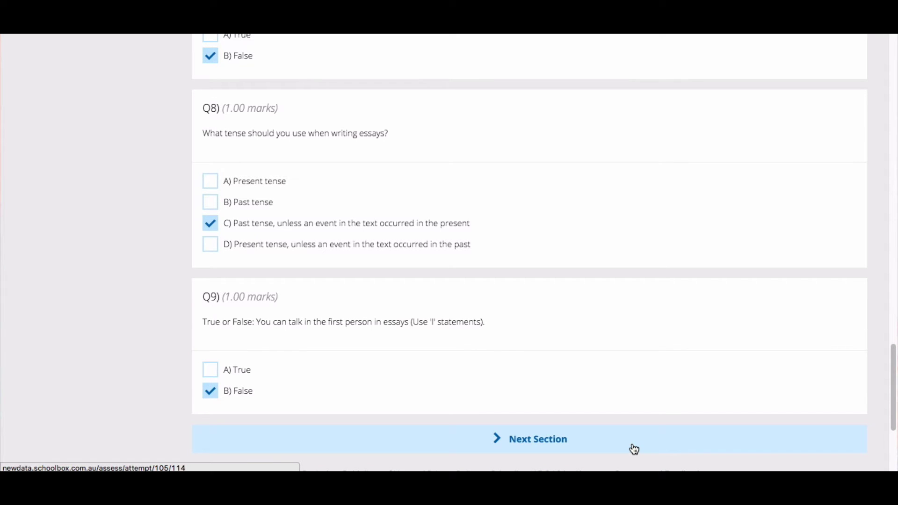
{"action": "left_click", "coordinate": [634, 449]}
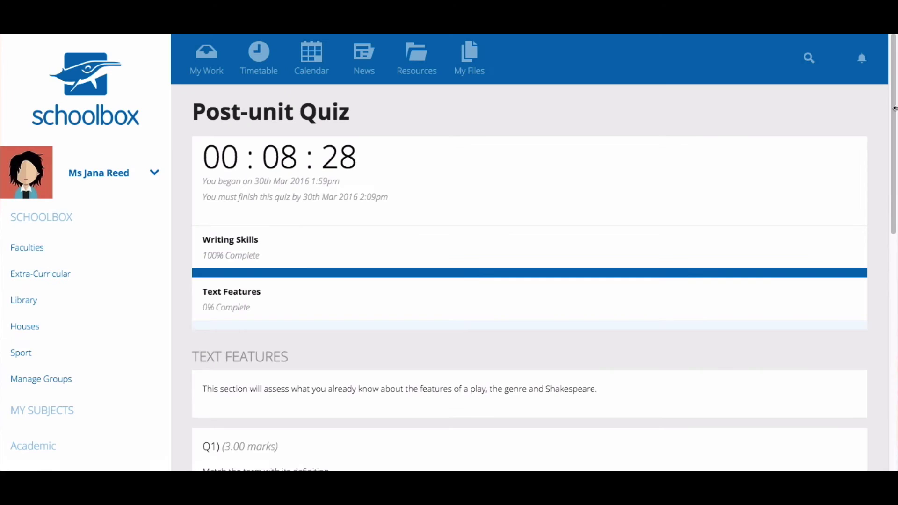
{"action": "left_click_drag", "start_coordinate": [893, 108], "coordinate": [893, 260]}
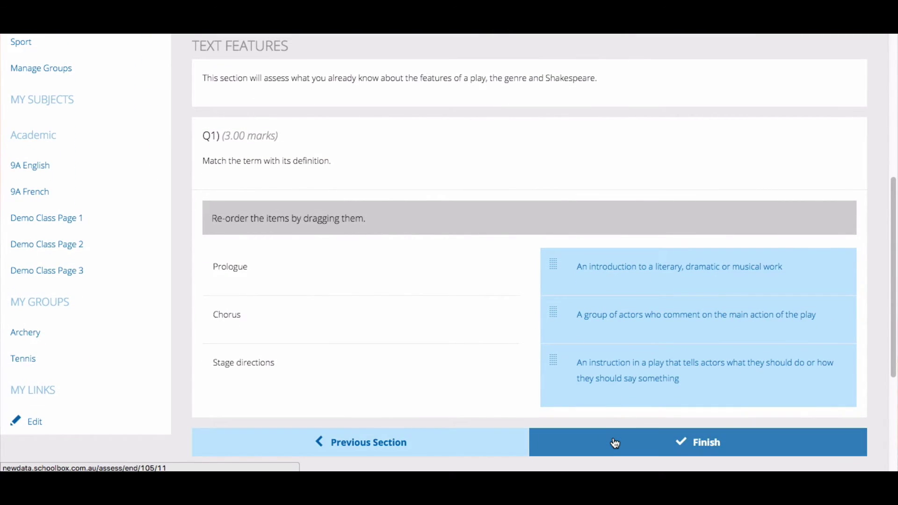
{"action": "left_click", "coordinate": [614, 440]}
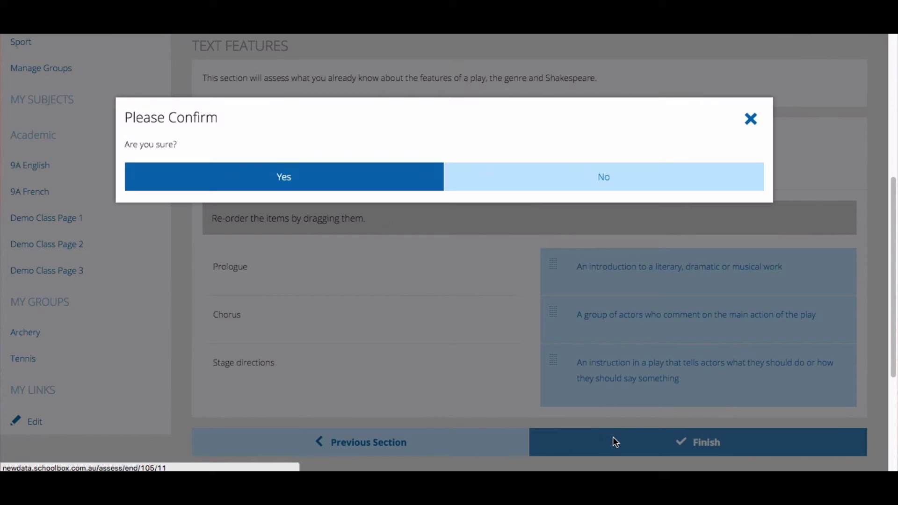
Confirm finishing the quiz and review the 7.00/12.00 (58%) score and detailed results.
{"action": "left_click", "coordinate": [402, 185]}
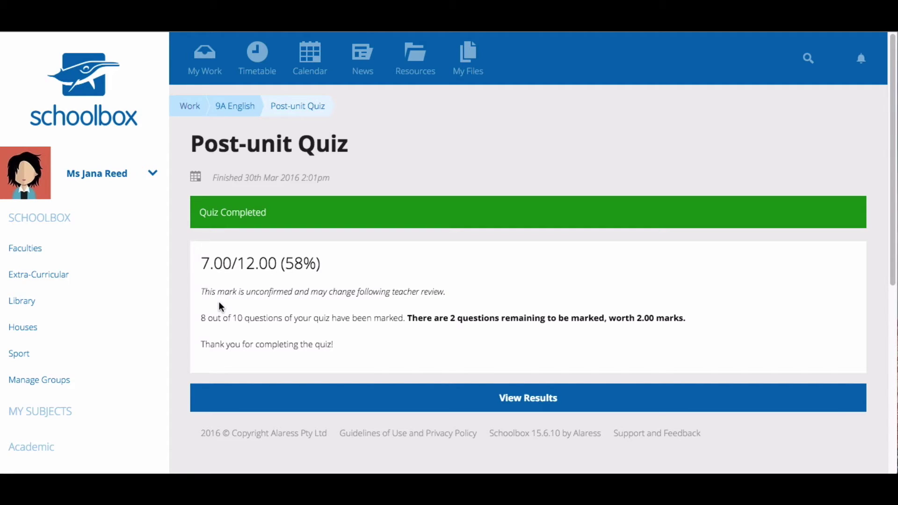
{"action": "left_click_drag", "start_coordinate": [408, 318], "coordinate": [713, 321]}
{"action": "left_click", "coordinate": [714, 321]}
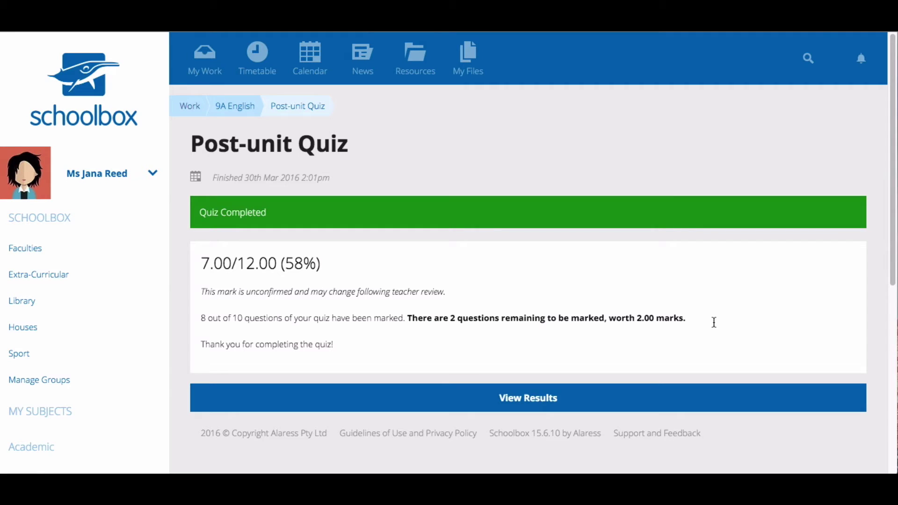
{"action": "left_click", "coordinate": [705, 407]}
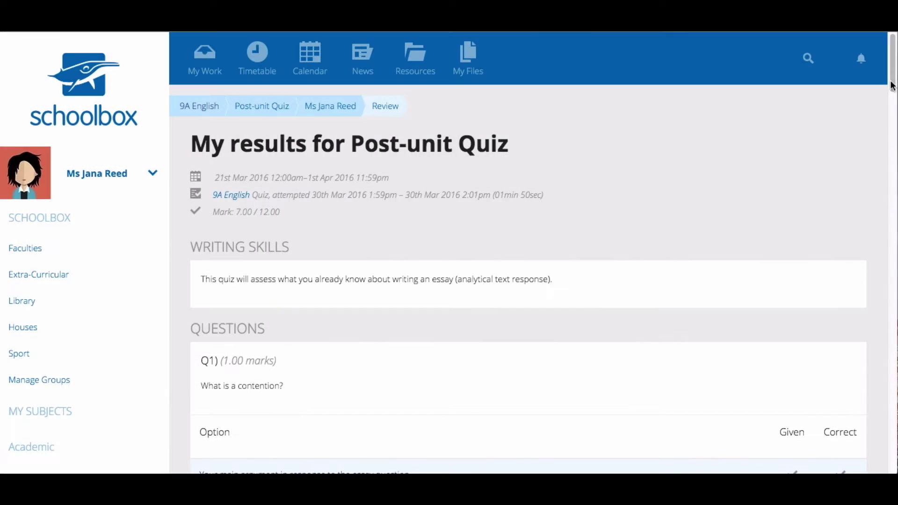
{"action": "left_click_drag", "start_coordinate": [892, 86], "coordinate": [894, 118]}
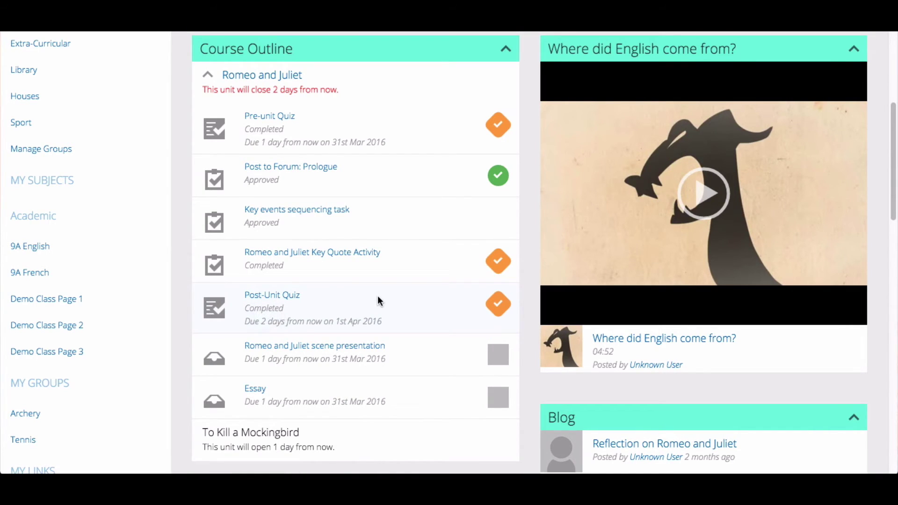
Open the scene presentation task, download the RnJ Scene task Instructions, and go to Submit.
{"action": "left_click", "coordinate": [369, 349]}
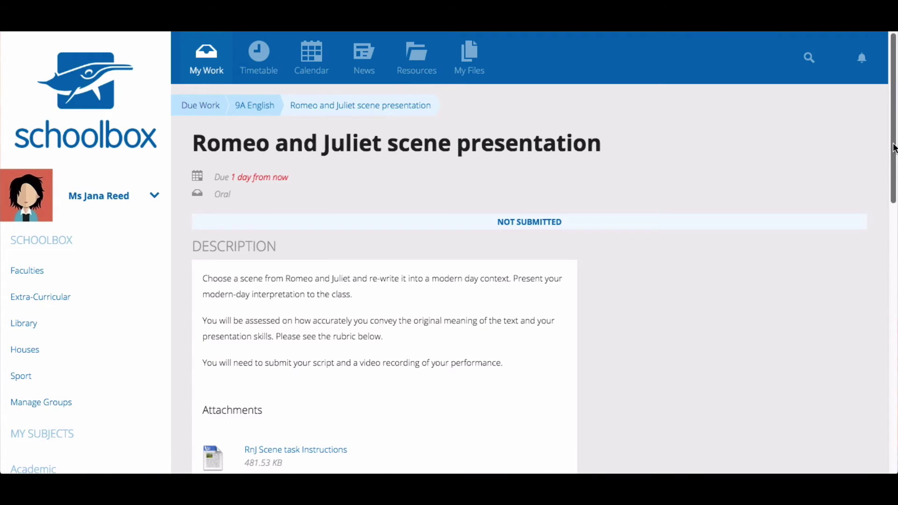
{"action": "left_click_drag", "start_coordinate": [893, 149], "coordinate": [893, 192]}
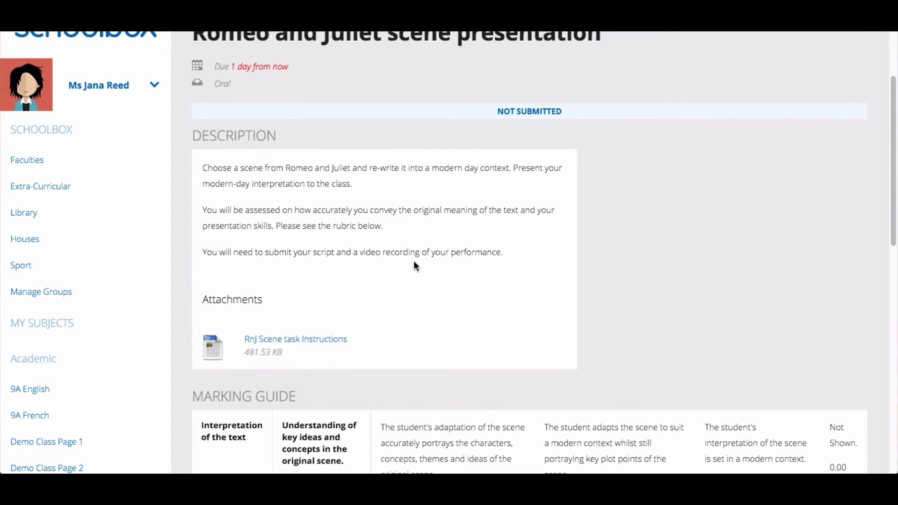
{"action": "left_click", "coordinate": [323, 343]}
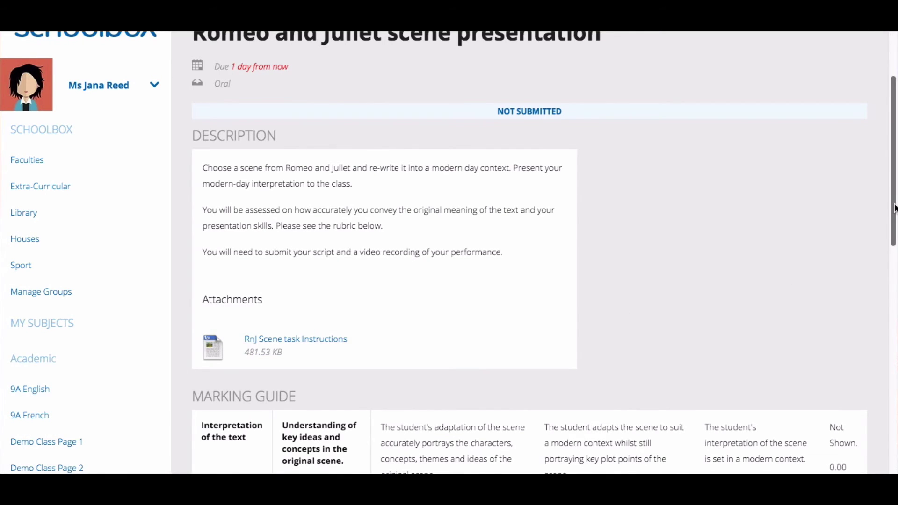
{"action": "left_click_drag", "start_coordinate": [894, 208], "coordinate": [872, 340]}
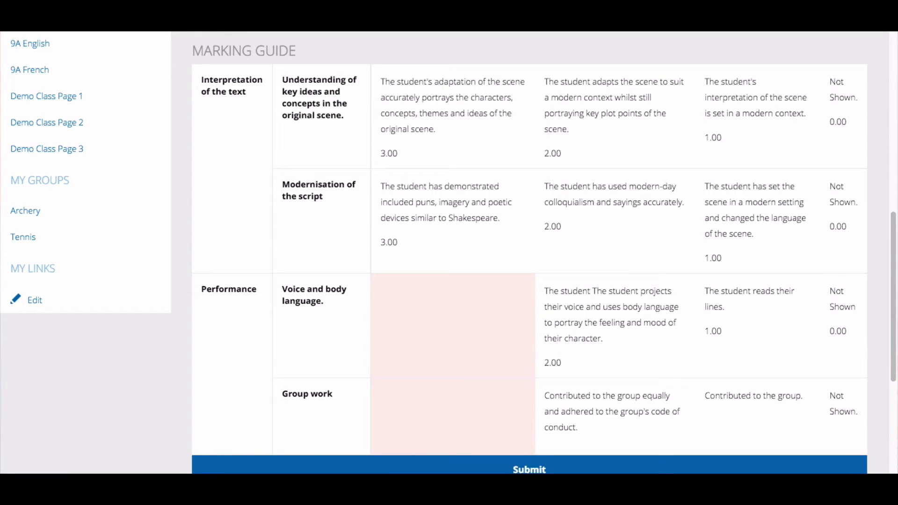
{"action": "left_click_drag", "start_coordinate": [895, 341], "coordinate": [890, 369]}
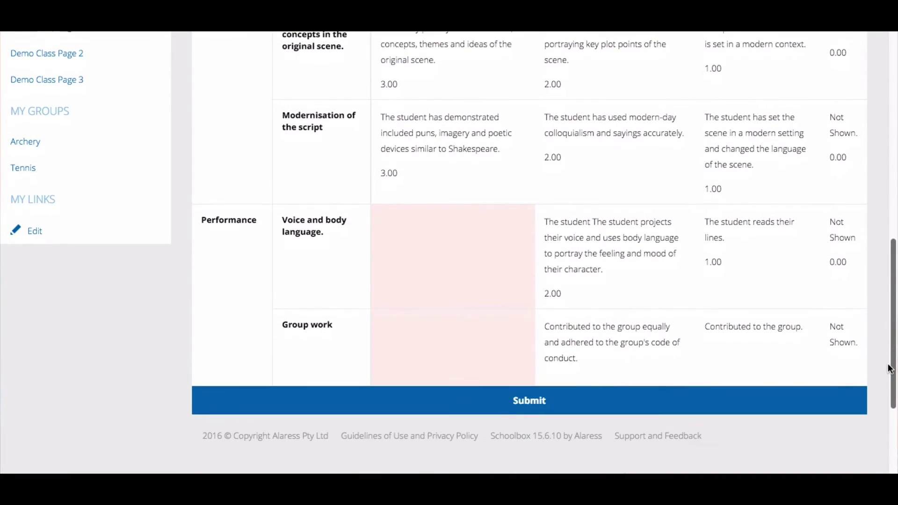
{"action": "left_click", "coordinate": [669, 393]}
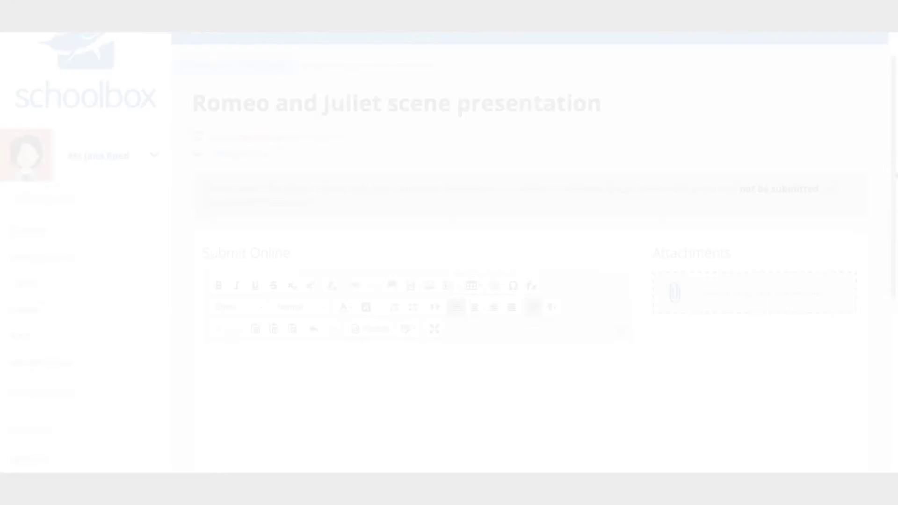
Type 'Act 2, Scene 2' in the editor and format it as a bold Heading 2.
{"action": "scroll", "coordinate": [889, 210], "scroll_direction": "down", "scroll_amount": 2}
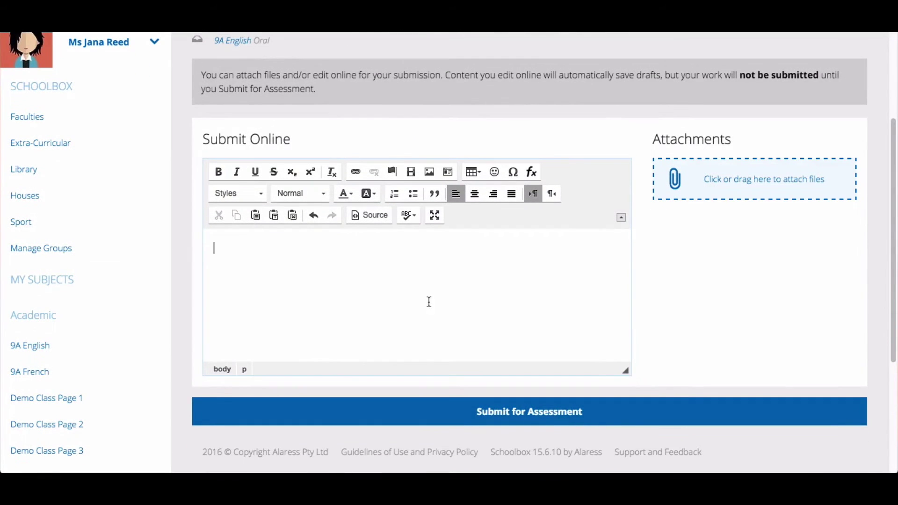
{"action": "type", "text": "Act 2, Scne"}
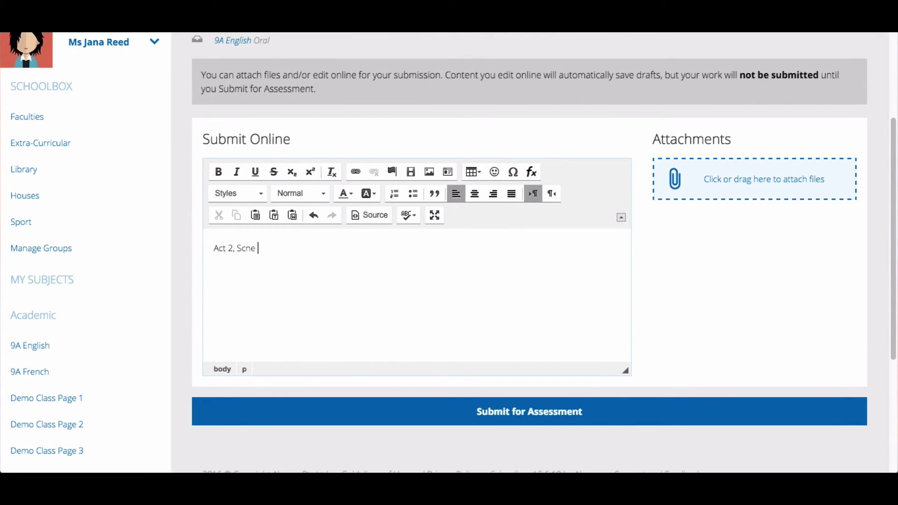
{"action": "key", "text": "BackSpace"}
{"action": "key", "text": "BackSpace"}
{"action": "key", "text": "ctrl+a"}
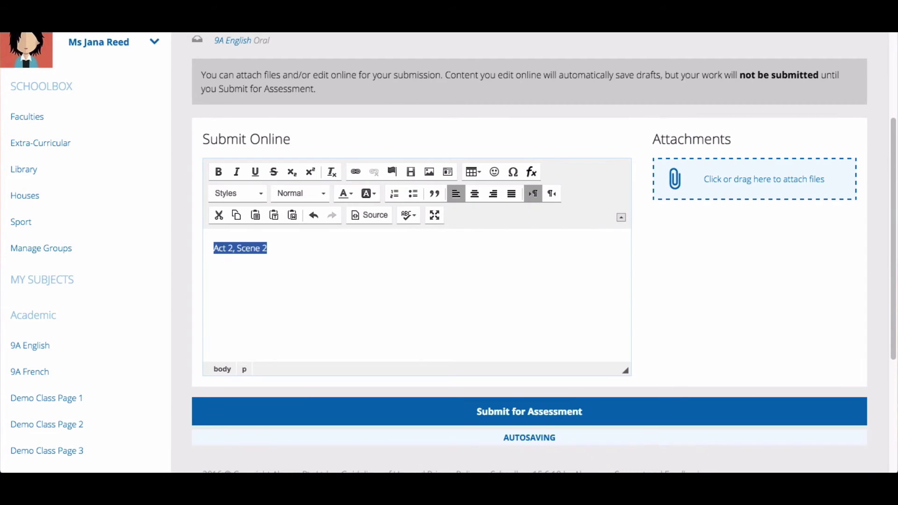
{"action": "left_click", "coordinate": [322, 193]}
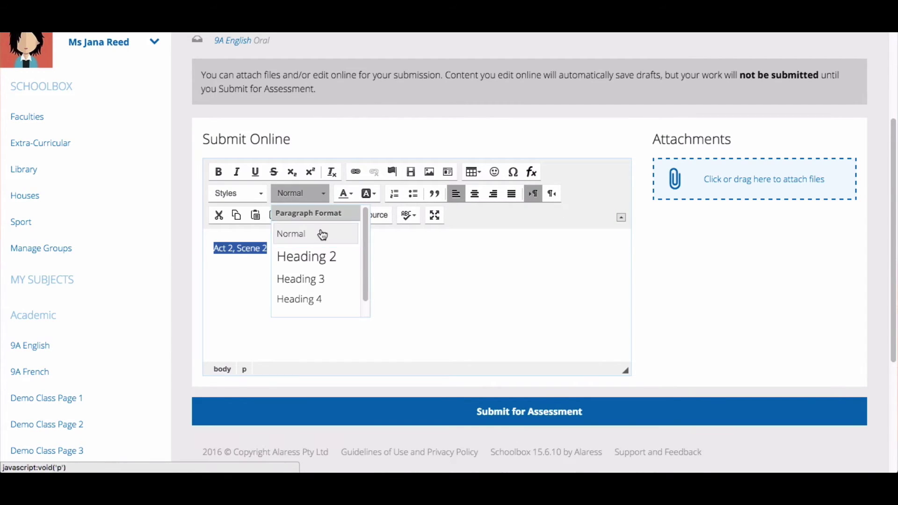
{"action": "left_click", "coordinate": [324, 257]}
{"action": "left_click", "coordinate": [217, 172]}
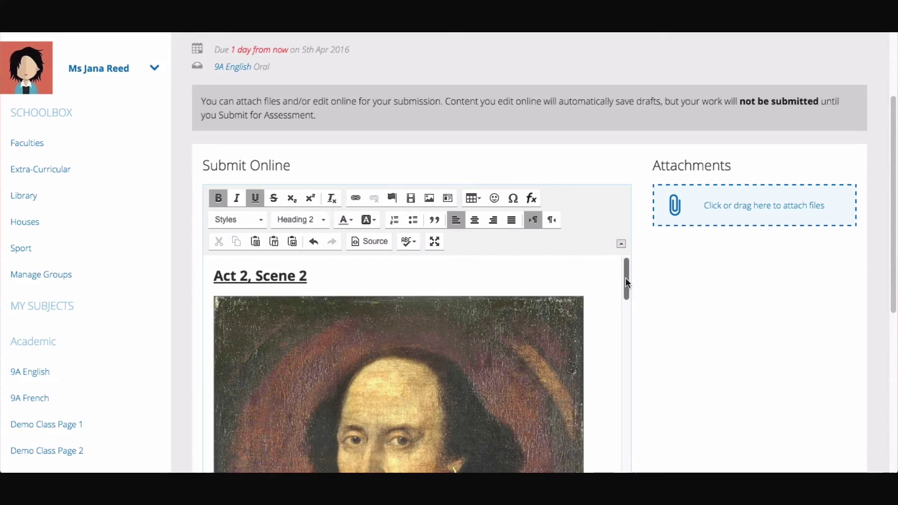
{"action": "left_click_drag", "start_coordinate": [625, 277], "coordinate": [615, 420]}
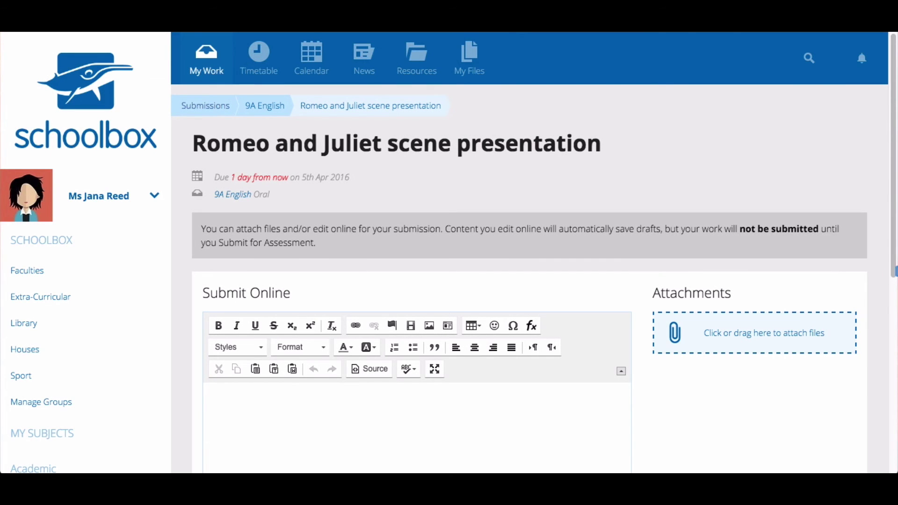
Drop the scene interpretation file onto Attachments and view the Pick Files sources.
{"action": "left_click_drag", "start_coordinate": [896, 306], "coordinate": [765, 334]}
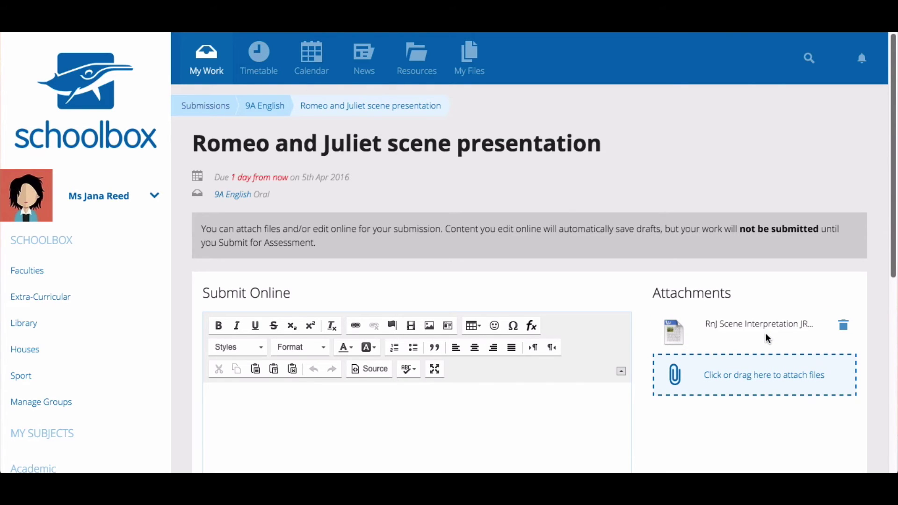
{"action": "left_click", "coordinate": [765, 384]}
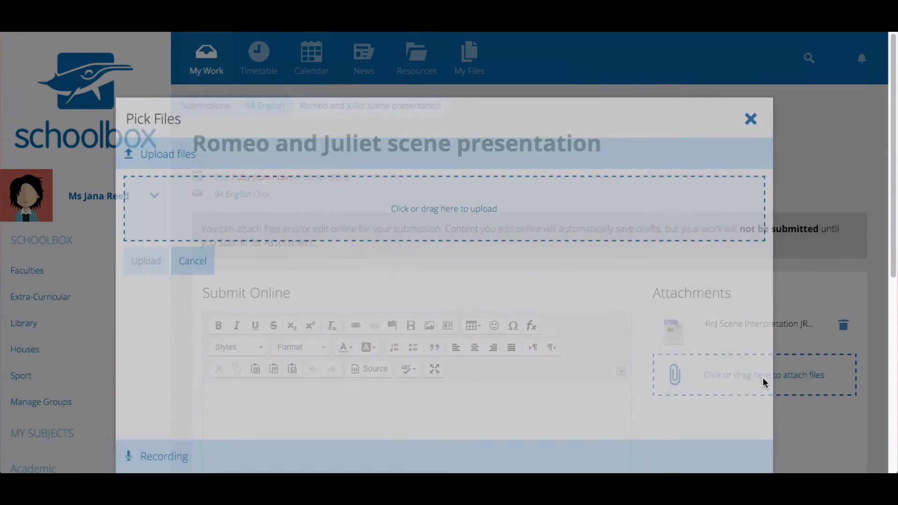
{"action": "scroll", "coordinate": [585, 373], "scroll_direction": "down", "scroll_amount": 3}
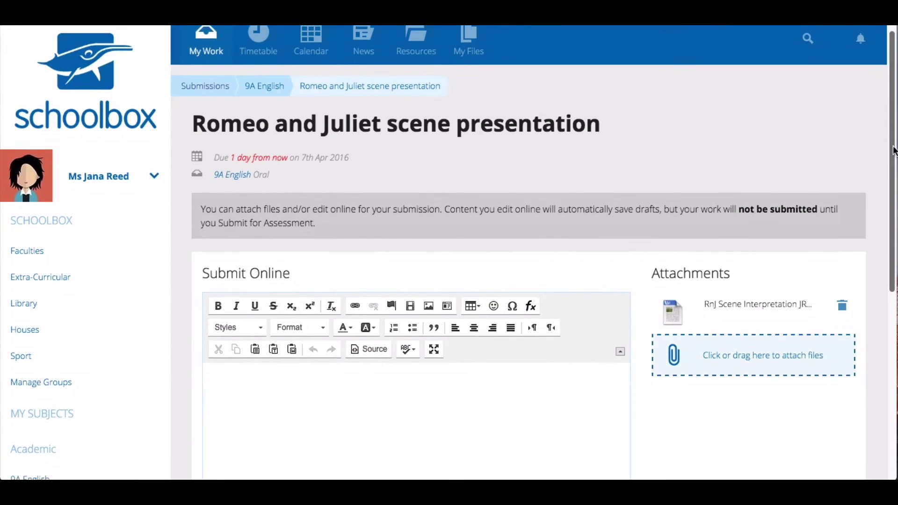
{"action": "scroll", "coordinate": [880, 196], "scroll_direction": "down", "scroll_amount": 5}
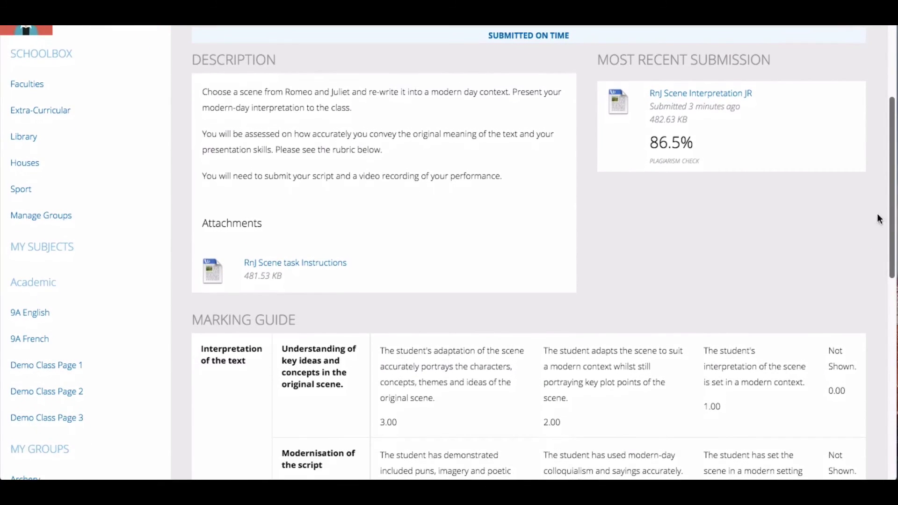
Review the Submitted On Time status and the 86.5% plagiarism score.
{"action": "left_click_drag", "start_coordinate": [699, 140], "coordinate": [649, 139]}
{"action": "left_click", "coordinate": [655, 232]}
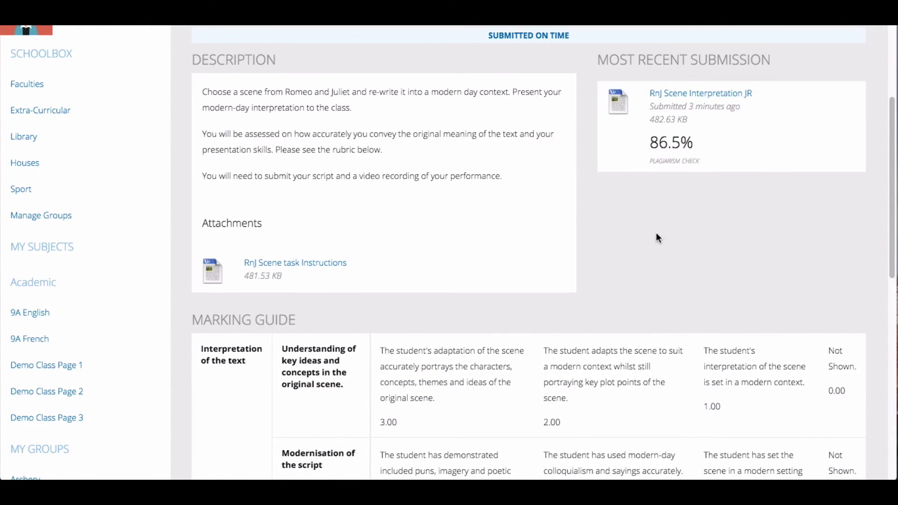
{"action": "scroll", "coordinate": [653, 237], "scroll_direction": "down", "scroll_amount": 10}
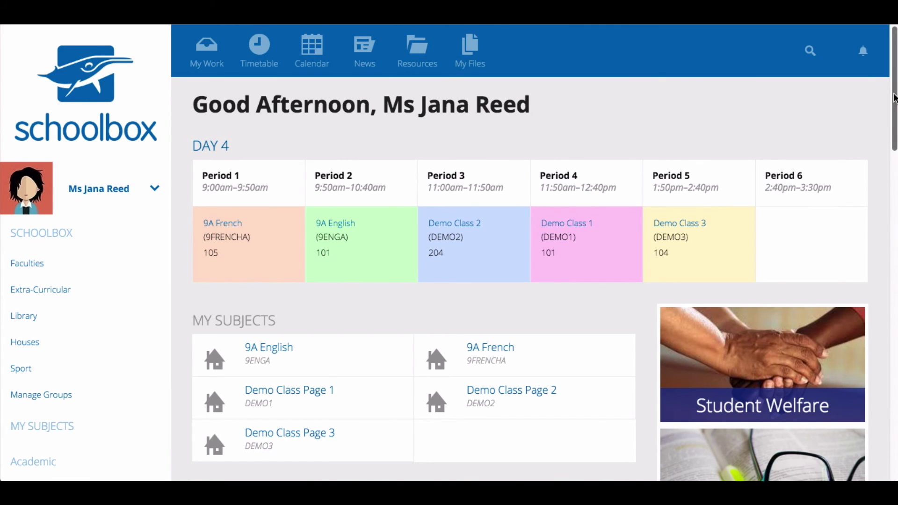
Look over the dashboard's Upcoming Due Work, then open the bell-icon notifications.
{"action": "left_click_drag", "start_coordinate": [893, 98], "coordinate": [892, 157]}
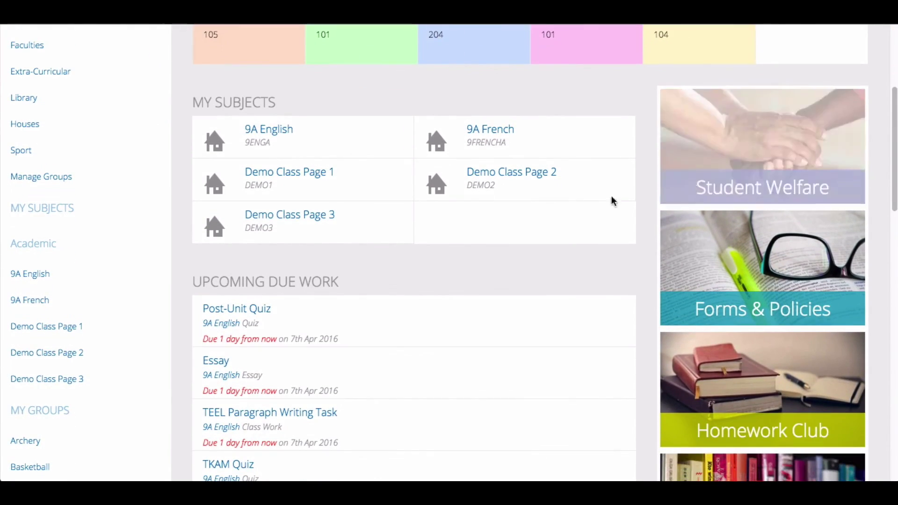
{"action": "left_click_drag", "start_coordinate": [195, 282], "coordinate": [348, 288]}
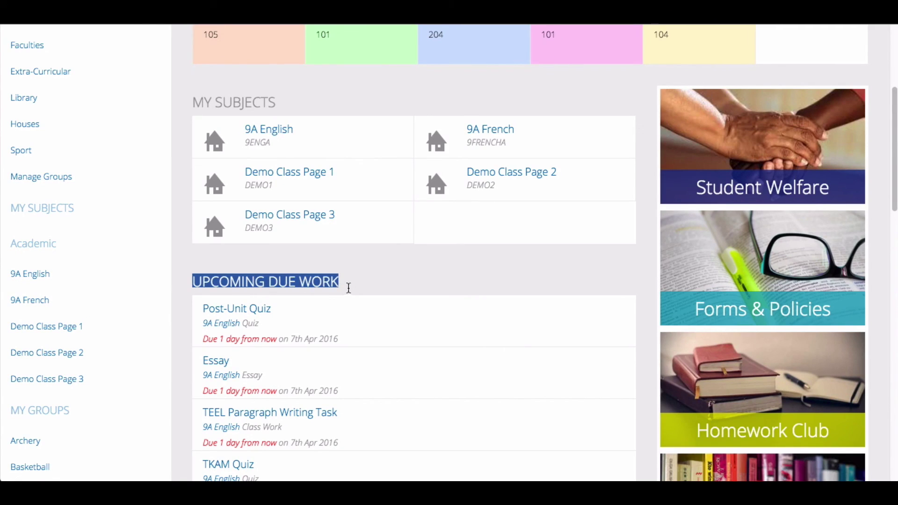
{"action": "left_click", "coordinate": [379, 278]}
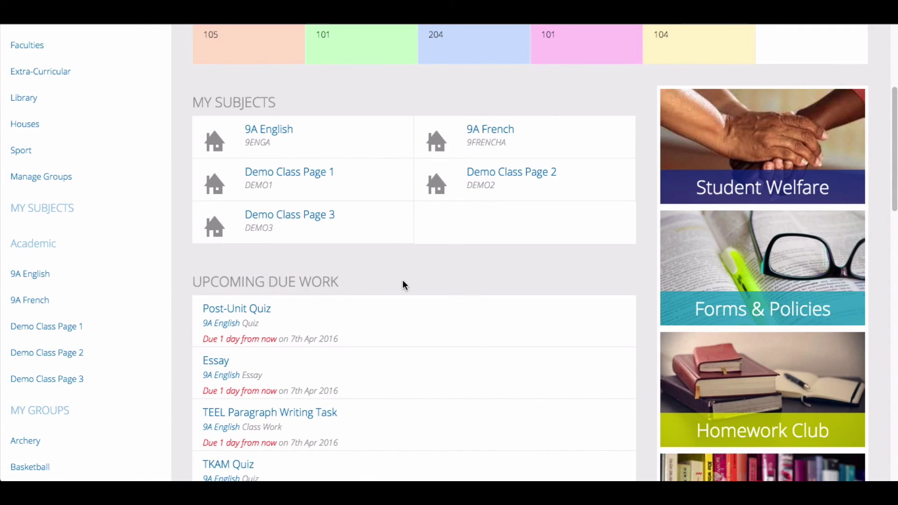
{"action": "scroll", "coordinate": [397, 286], "scroll_direction": "down", "scroll_amount": 1}
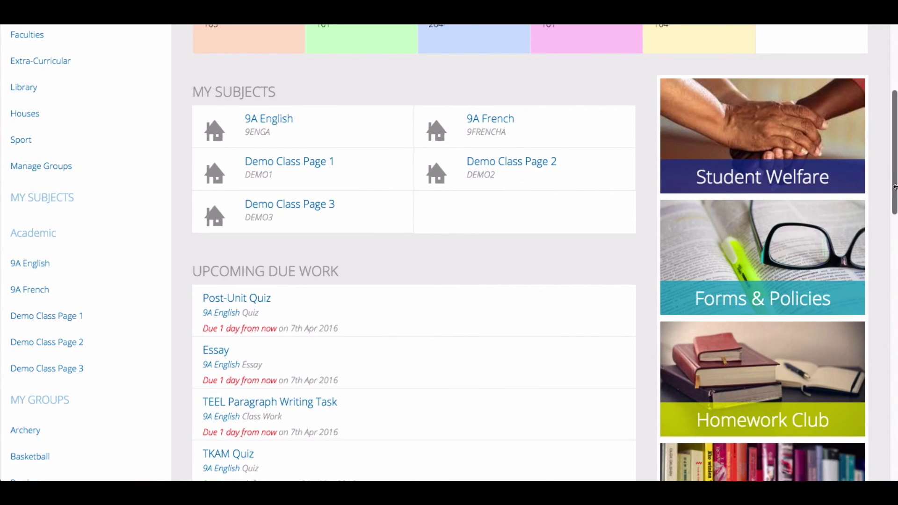
{"action": "scroll", "coordinate": [894, 187], "scroll_direction": "up", "scroll_amount": 5}
{"action": "left_click", "coordinate": [866, 60]}
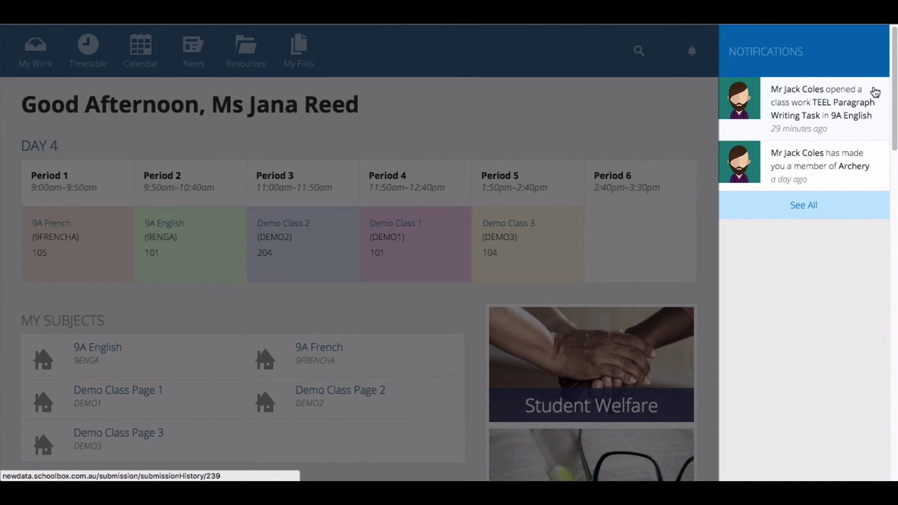
Close notifications and switch to the My Work calendar for April 2016.
{"action": "left_click", "coordinate": [704, 63]}
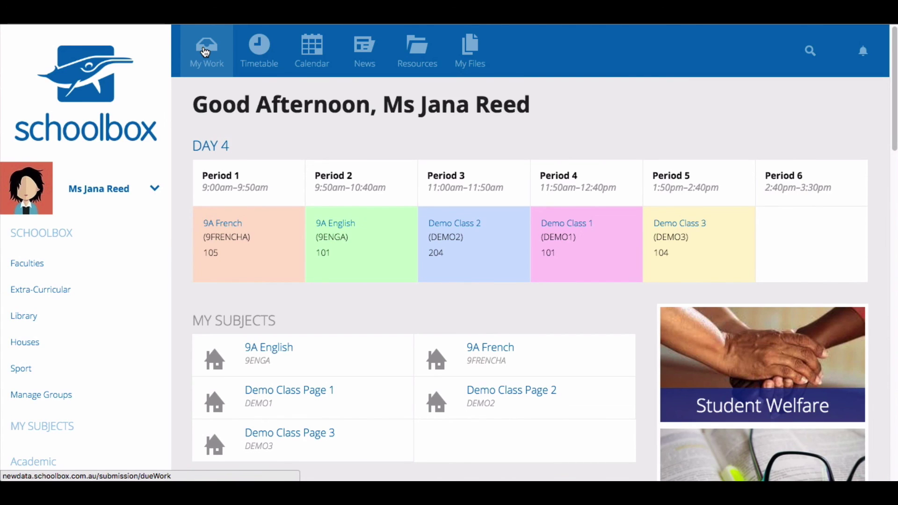
{"action": "left_click", "coordinate": [205, 51]}
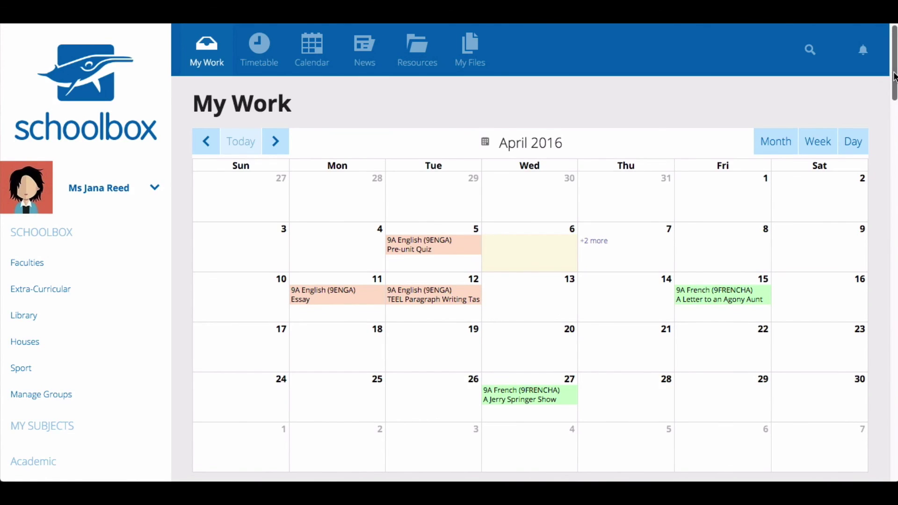
{"action": "left_click_drag", "start_coordinate": [887, 87], "coordinate": [887, 95]}
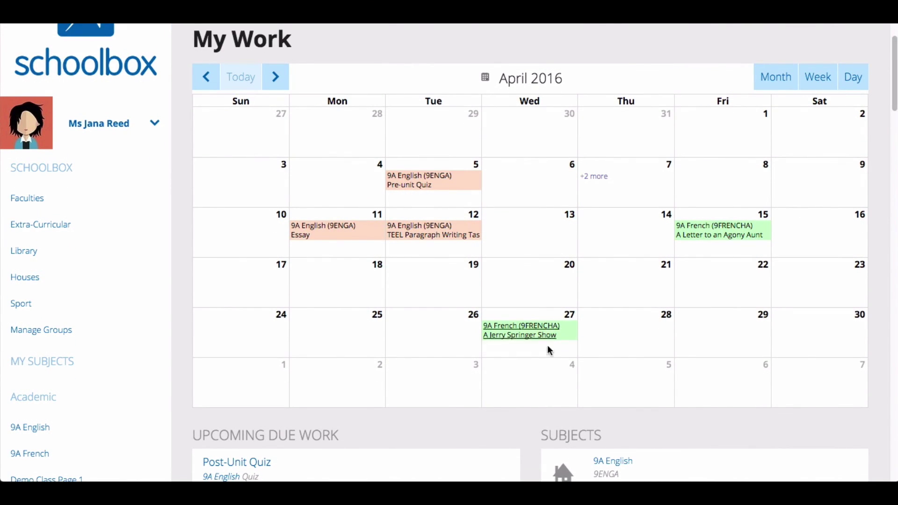